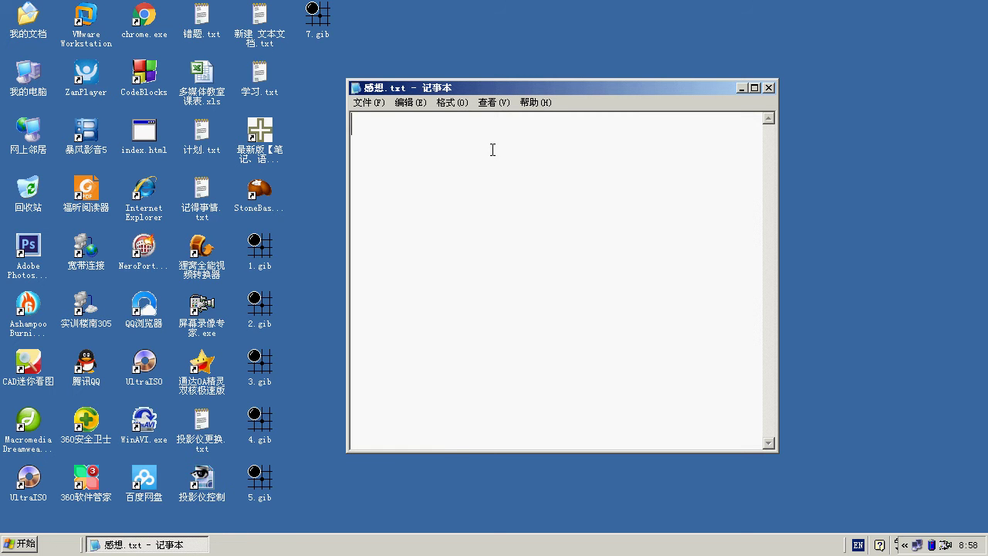
# Step: Write the line "砍一盘，下棋不是战争" in the empty note using Chinese input
pyautogui.write('k')
pyautogui.press('BackSpace')
pyautogui.hotkey('ctrl', 'space')
pyautogui.write('kan')
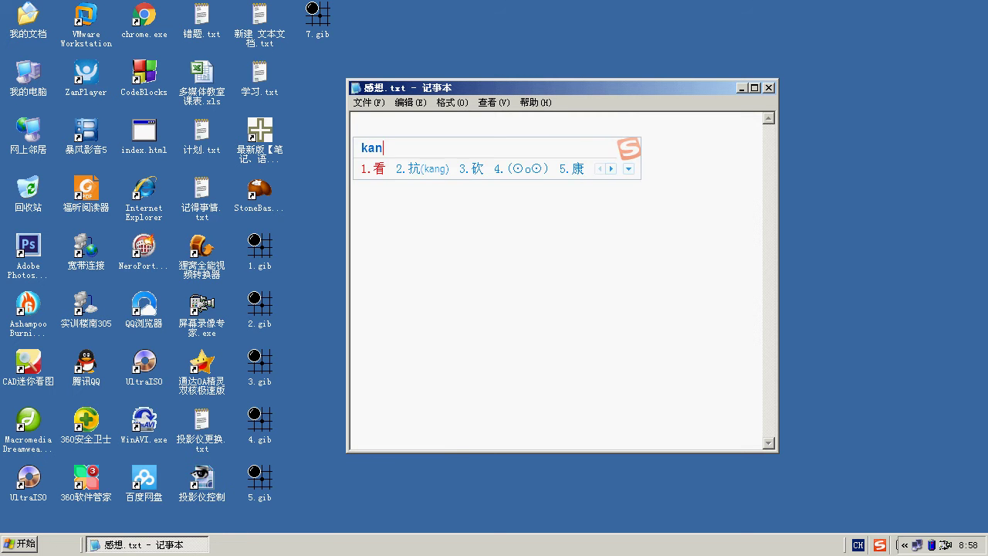
pyautogui.write('3yipan')
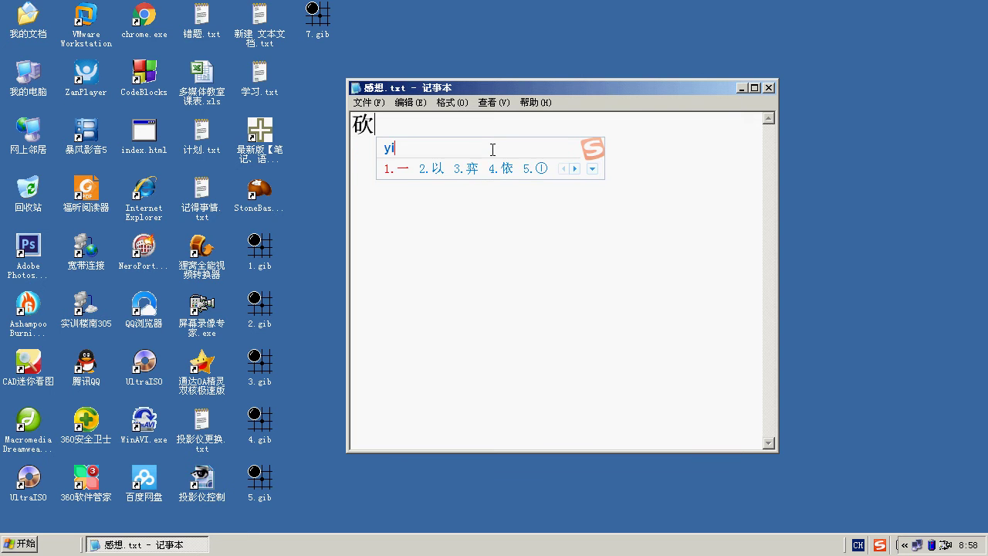
pyautogui.press('space')
pyautogui.write(',')
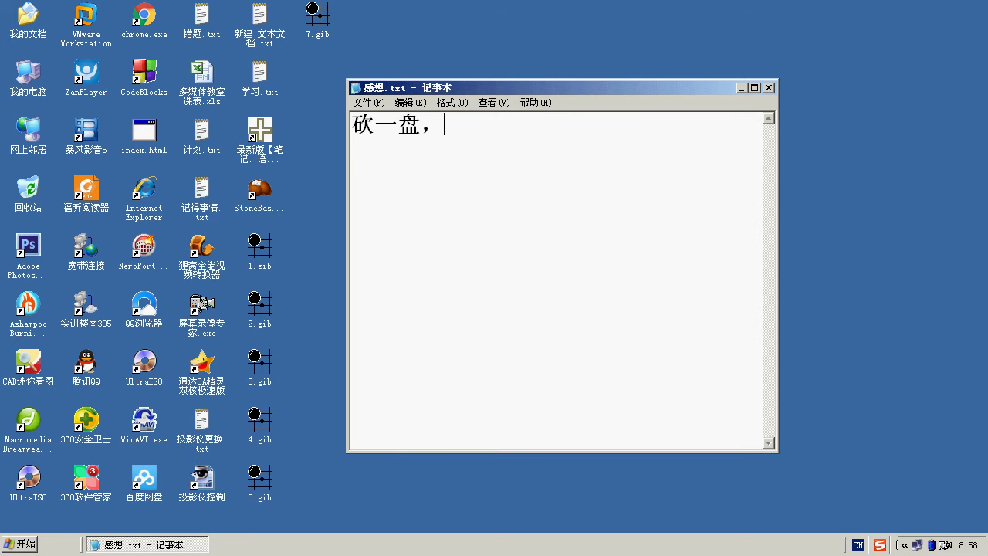
pyautogui.write('下棋不是')
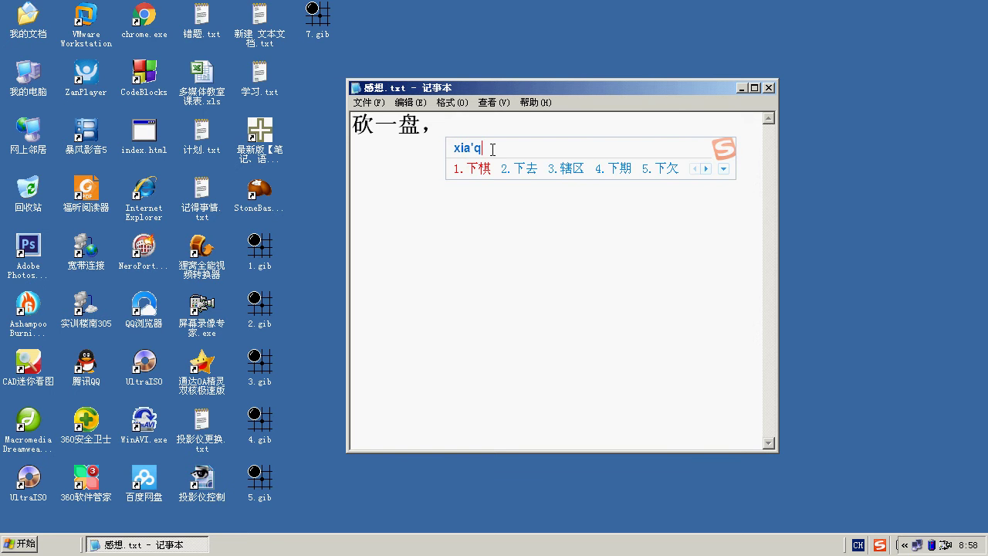
pyautogui.write('zhanz')
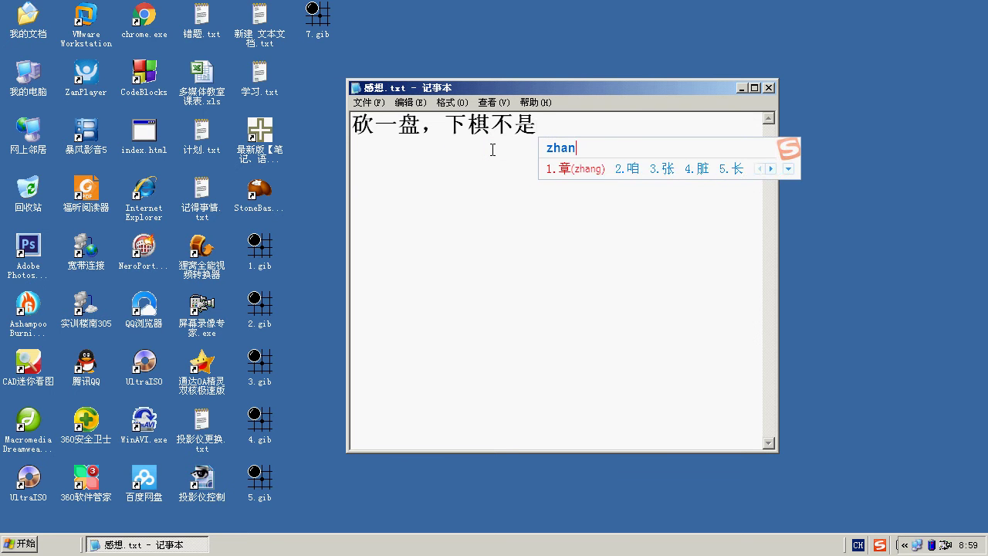
pyautogui.write('2')
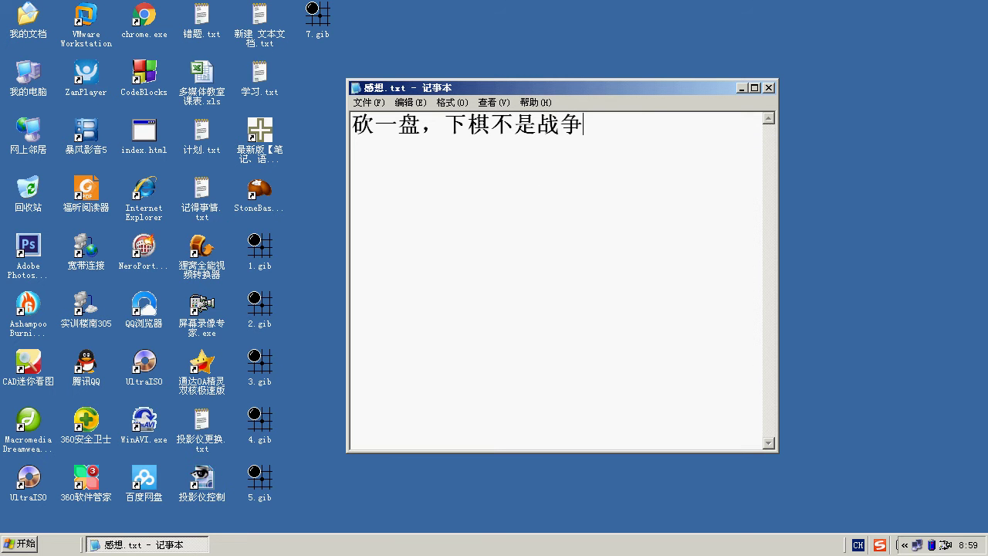
# Step: Start a second line in the note reading "做数学题 满足于"
pyautogui.press('Return')
pyautogui.write('zuo')
pyautogui.press('space')
pyautogui.write('shuxueti')
pyautogui.press('space')
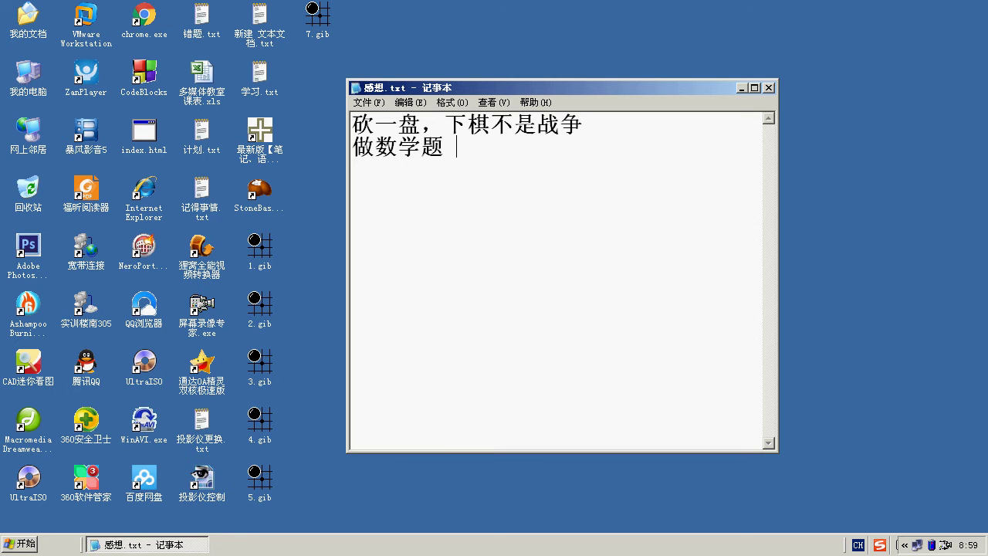
pyautogui.write('manzu')
pyautogui.press('space')
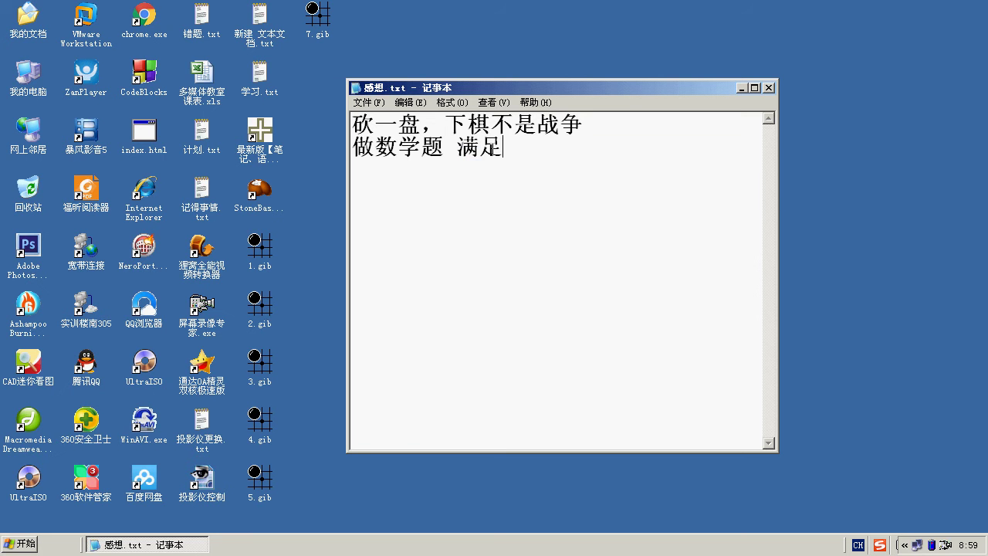
pyautogui.write('u')
pyautogui.press('BackSpace')
pyautogui.write('yu')
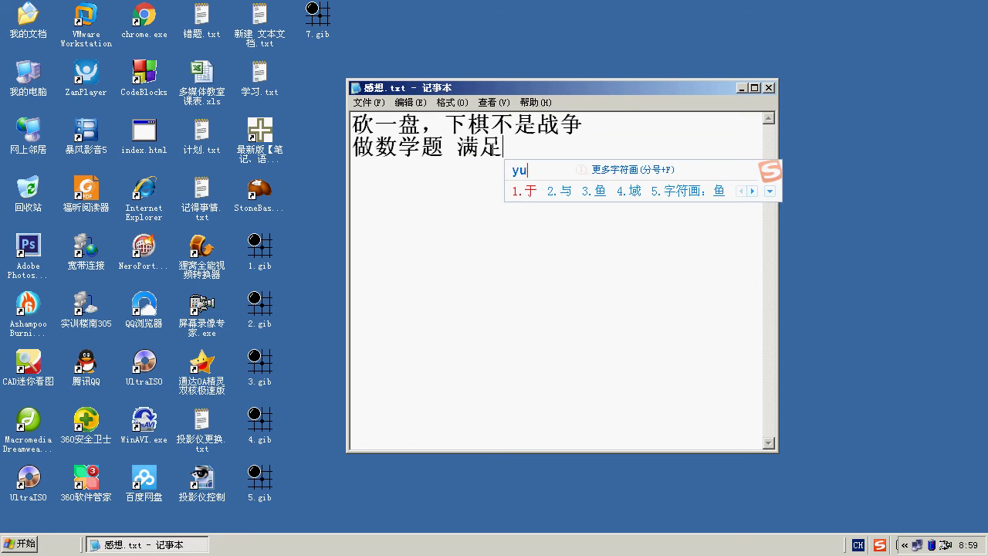
pyautogui.press('space')
# Step: Complete the second line with "做对题目拿高分高兴"
pyautogui.write("zuo'dui")
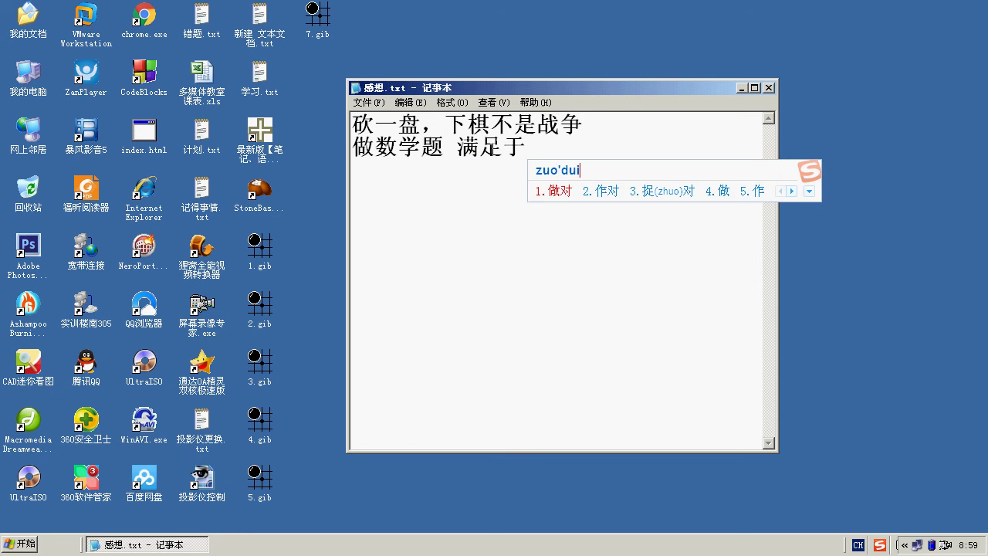
pyautogui.press('space')
pyautogui.write('tim')
pyautogui.press('space')
pyautogui.write('na')
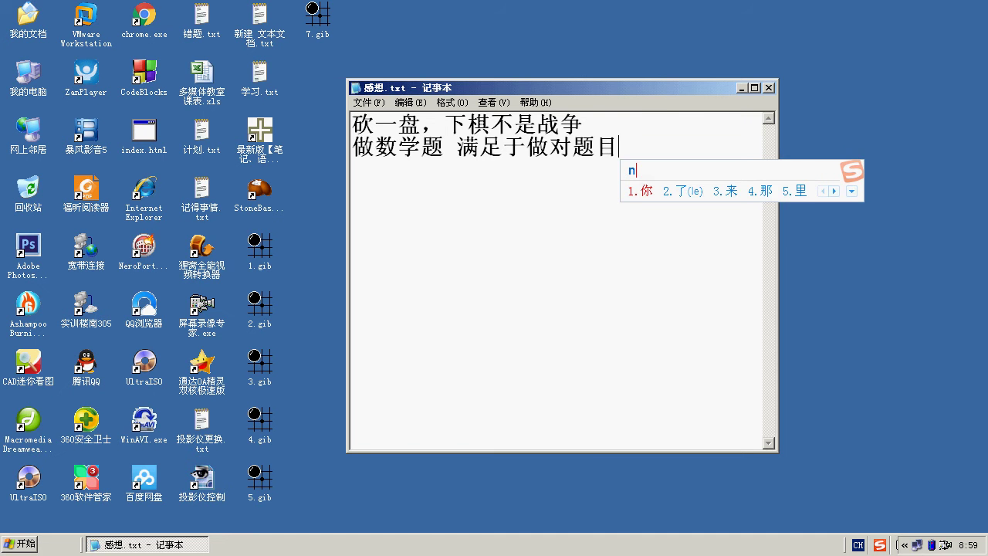
pyautogui.write('2gaof')
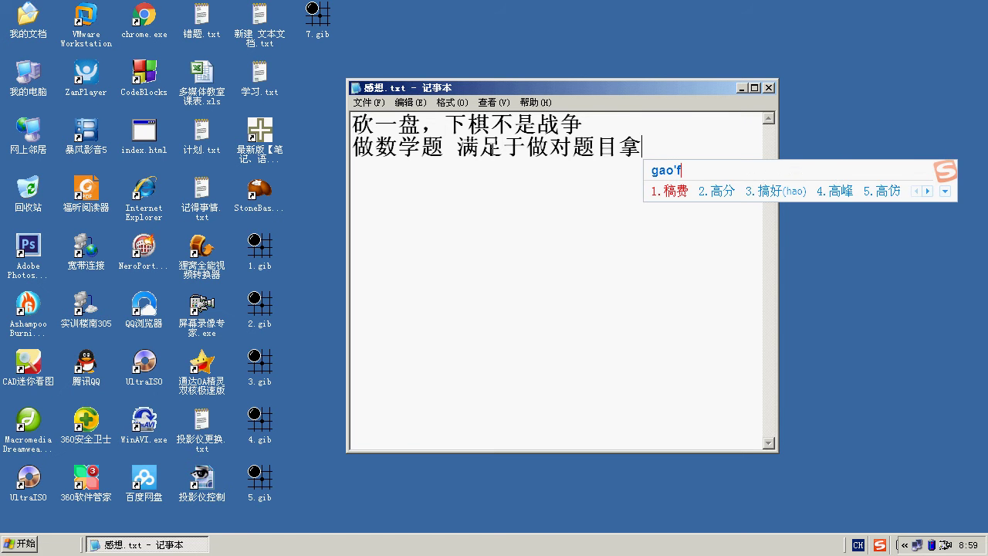
pyautogui.write('2')
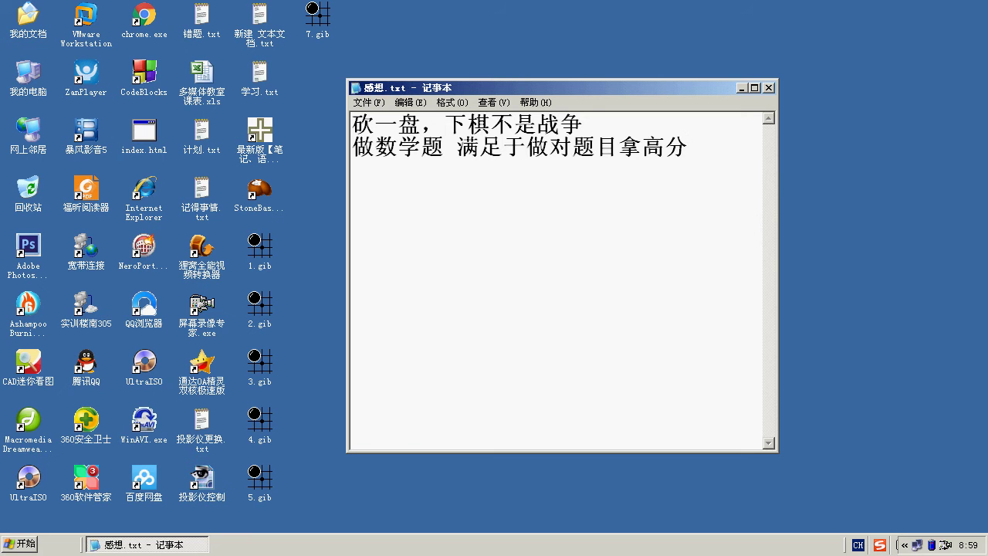
pyautogui.write('gaox')
pyautogui.press('space')
# Step: Start a third line in the note reading "做数学题 追求于"
pyautogui.press('Return')
pyautogui.write('zuo')
pyautogui.press('space')
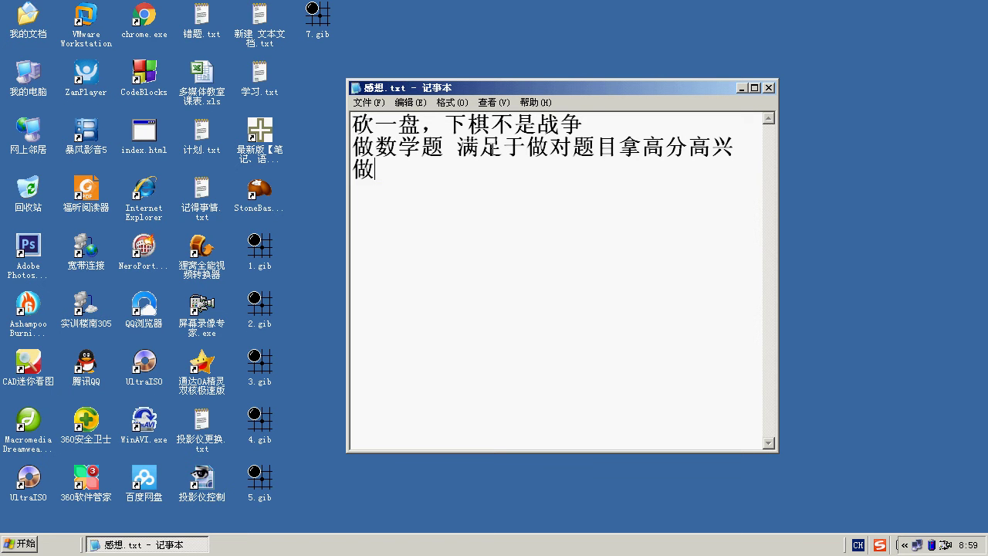
pyautogui.write('shuxueti')
pyautogui.press('space')
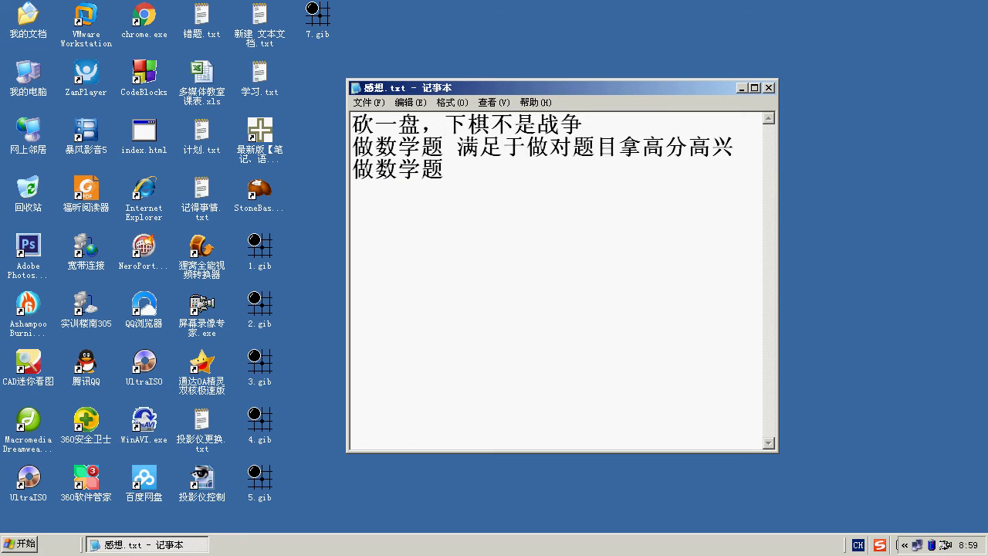
pyautogui.write('zuiq')
pyautogui.press('space')
pyautogui.write('yu')
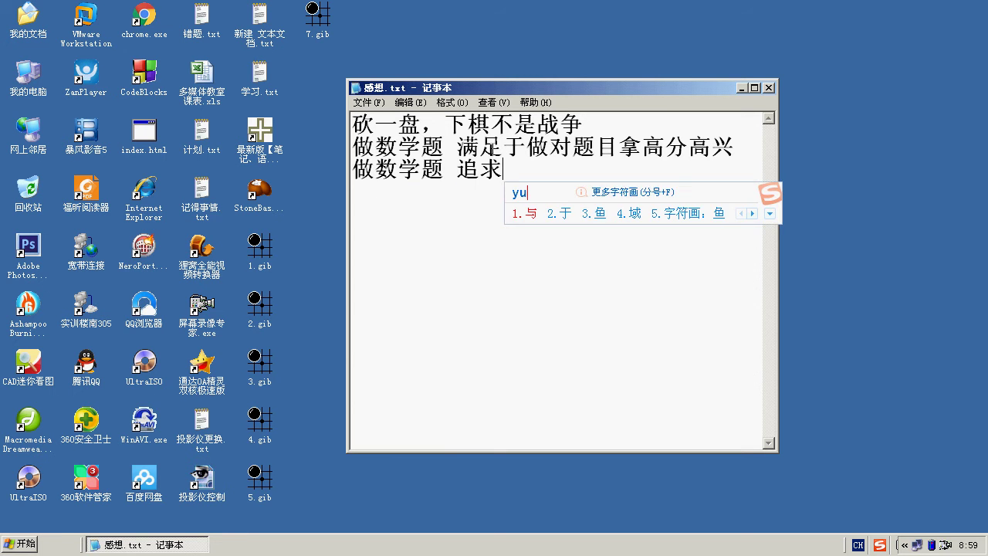
pyautogui.write('2ding')
# Step: Complete the third line with "对公式定理的理解"
pyautogui.press('BackSpace')
pyautogui.press('BackSpace')
pyautogui.press('BackSpace')
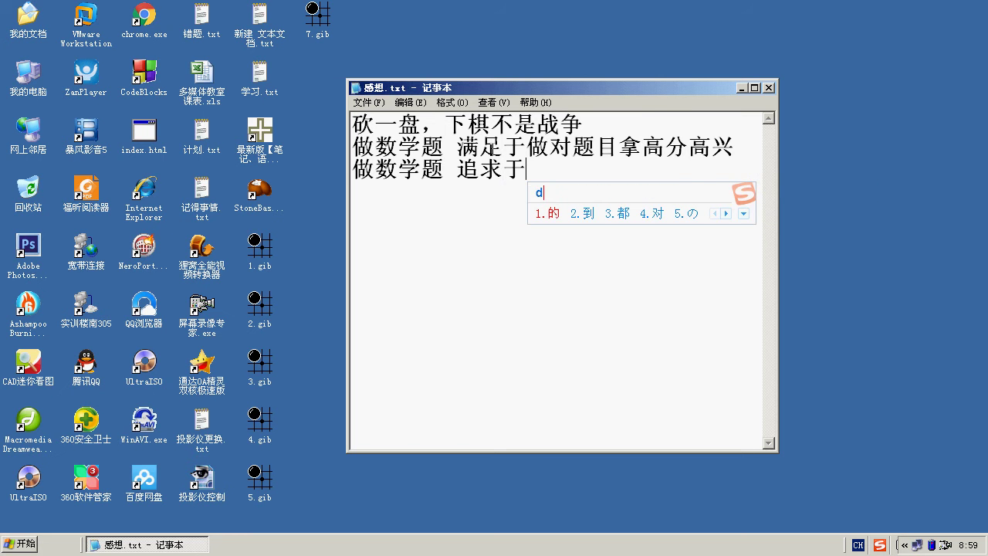
pyautogui.write('ui')
pyautogui.press('space')
pyautogui.write('gongsh')
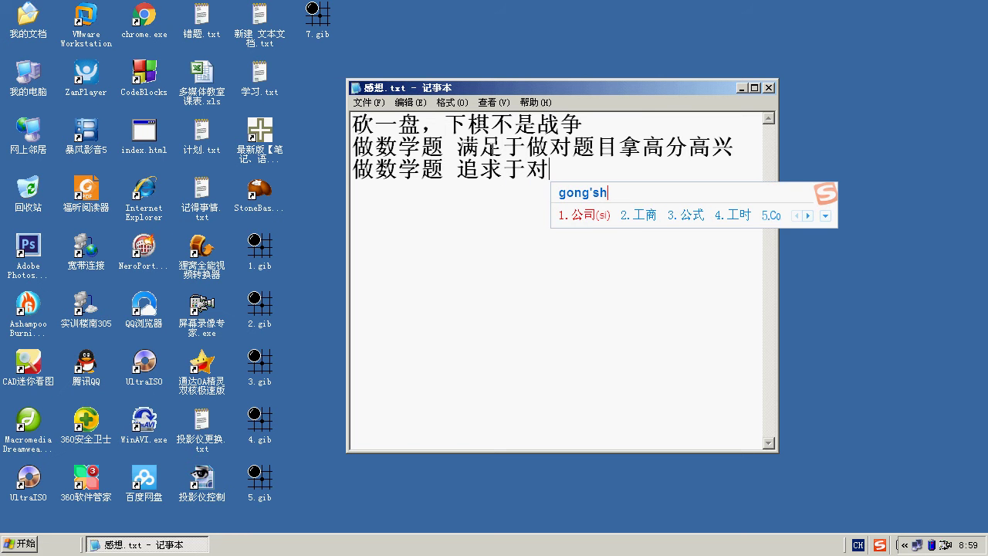
pyautogui.write('i2ding')
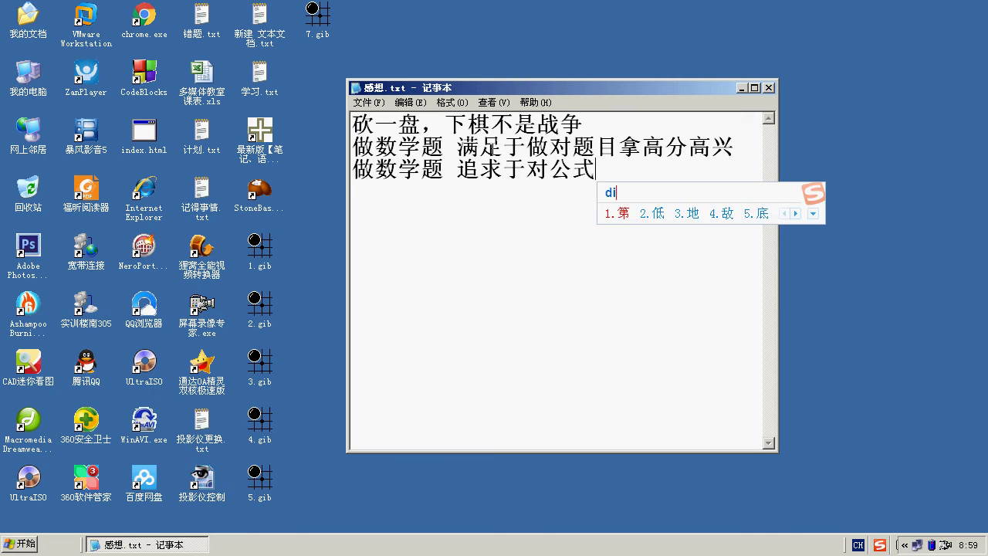
pyautogui.write('li')
pyautogui.press('space')
pyautogui.write('de')
pyautogui.press('space')
pyautogui.write('lij')
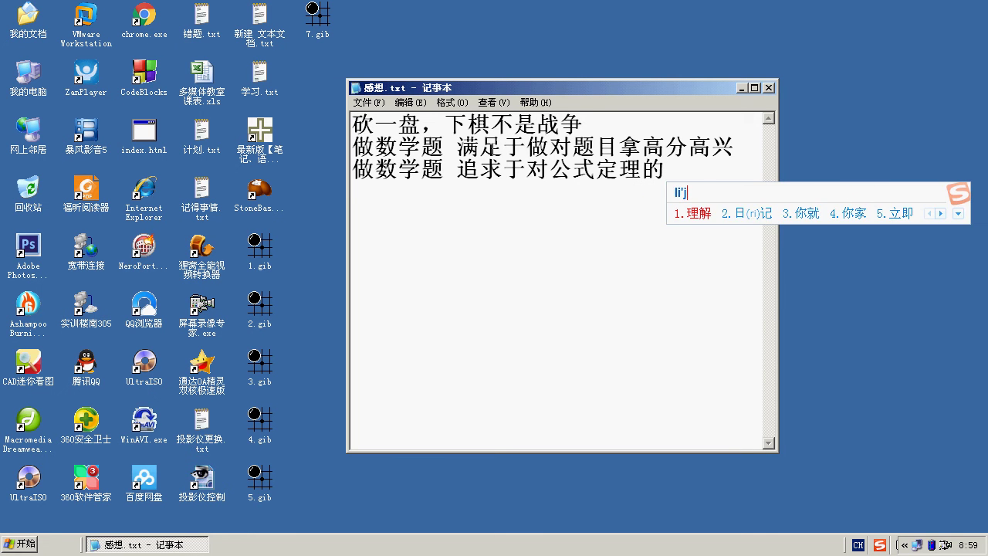
pyautogui.press('space')
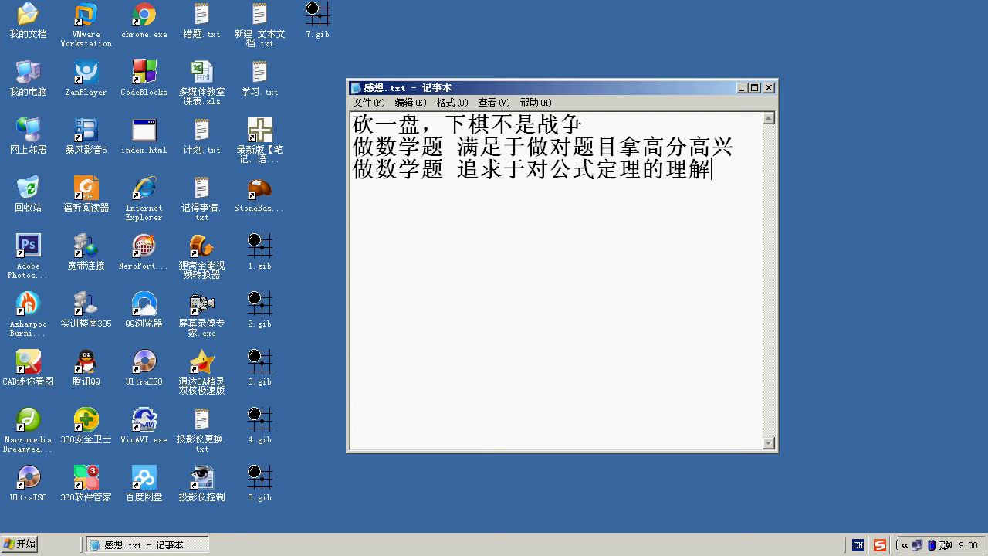
# Step: Delete the two lines about 做数学题, keeping only the first line of the note
pyautogui.press('BackSpace')
pyautogui.press('BackSpace')
pyautogui.press('BackSpace')
pyautogui.press('BackSpace')
pyautogui.press('BackSpace')
pyautogui.press('BackSpace')
pyautogui.press('BackSpace')
pyautogui.press('BackSpace')
pyautogui.press('BackSpace')
pyautogui.press('BackSpace')
pyautogui.press('BackSpace')
pyautogui.press('BackSpace')
pyautogui.press('BackSpace')
pyautogui.press('BackSpace')
pyautogui.press('BackSpace')
pyautogui.press('BackSpace')
pyautogui.press('BackSpace')
pyautogui.press('BackSpace')
pyautogui.press('BackSpace')
pyautogui.press('BackSpace')
pyautogui.press('BackSpace')
pyautogui.press('BackSpace')
pyautogui.press('BackSpace')
pyautogui.press('BackSpace')
pyautogui.press('BackSpace')
pyautogui.press('BackSpace')
pyautogui.press('BackSpace')
pyautogui.press('BackSpace')
pyautogui.press('BackSpace')
pyautogui.press('BackSpace')
pyautogui.press('BackSpace')
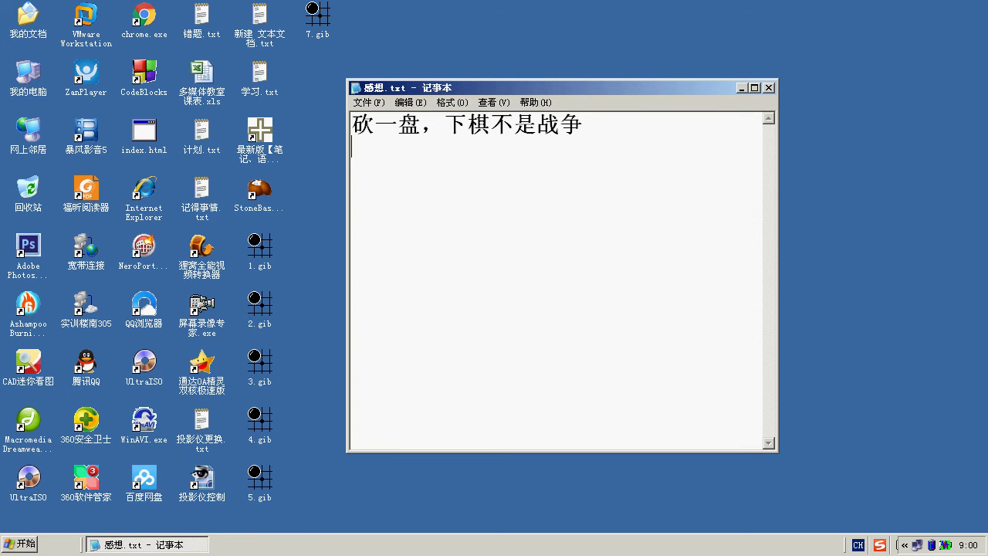
# Step: Try adding "下棋" on the second line, and clear all remaining text from the note
pyautogui.write('xiaqi')
pyautogui.press('space')
pyautogui.press('BackSpace')
pyautogui.press('BackSpace')
pyautogui.press('BackSpace')
pyautogui.press('BackSpace')
pyautogui.press('BackSpace')
pyautogui.press('BackSpace')
pyautogui.press('BackSpace')
pyautogui.press('BackSpace')
pyautogui.press('BackSpace')
pyautogui.press('BackSpace')
pyautogui.press('BackSpace')
pyautogui.press('BackSpace')
pyautogui.press('BackSpace')
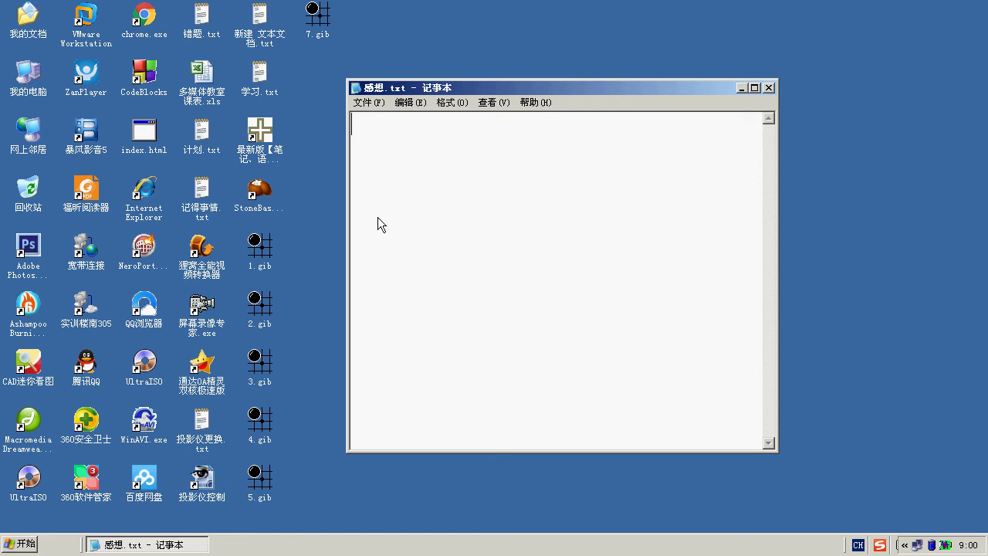
# Step: Open the game record 1.gib from the desktop in MultiGo and step forward to White's fourth move at D4
pyautogui.doubleClick(259, 255)
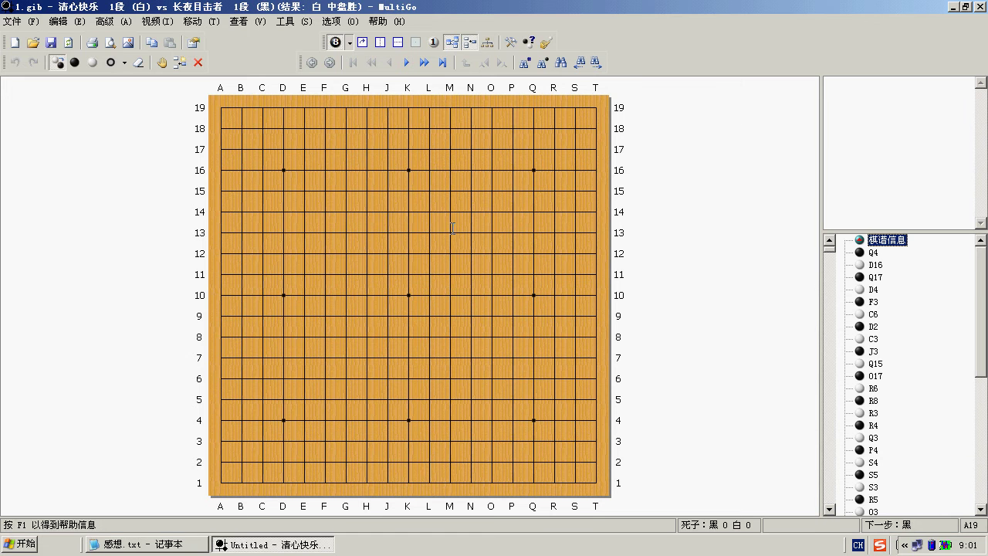
pyautogui.click(404, 63)
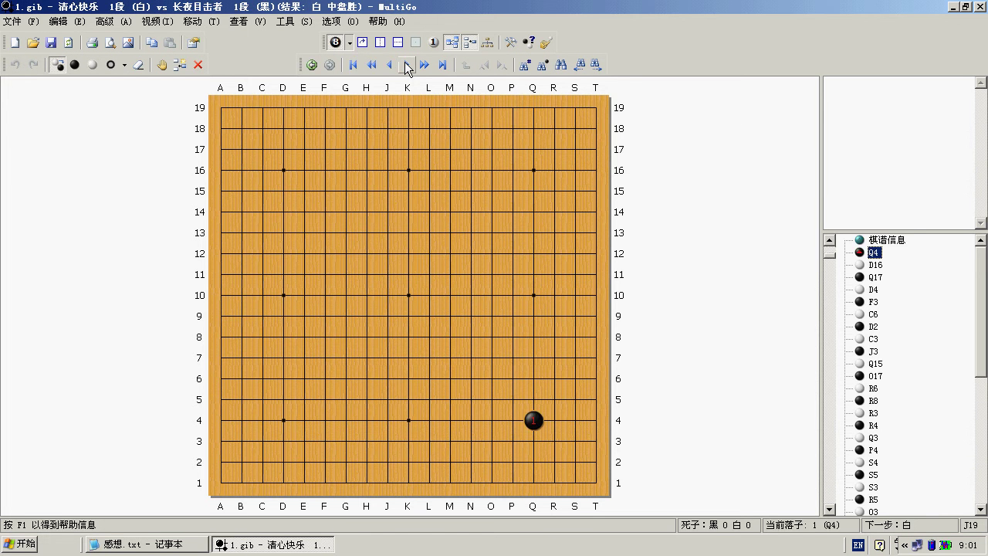
pyautogui.click(404, 64)
pyautogui.click(404, 63)
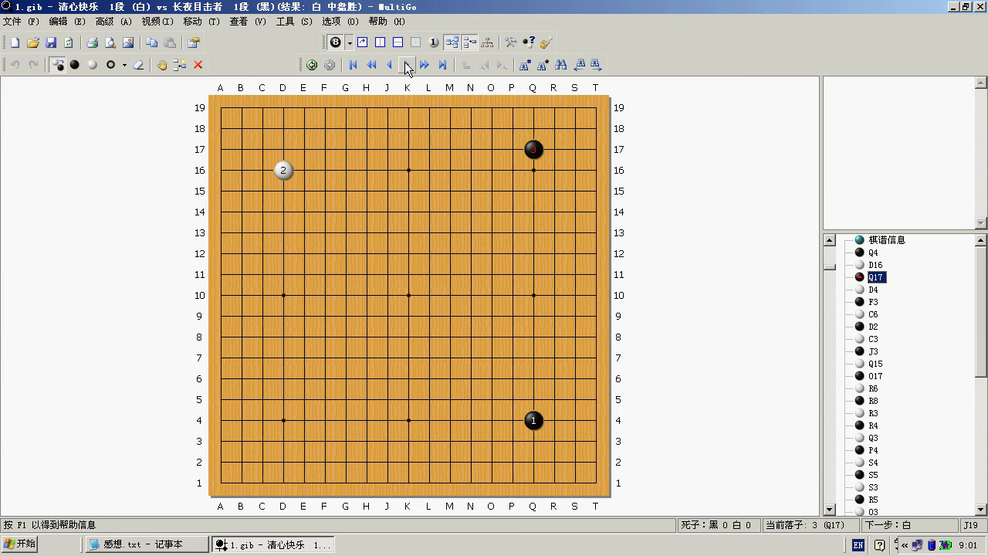
pyautogui.click(404, 65)
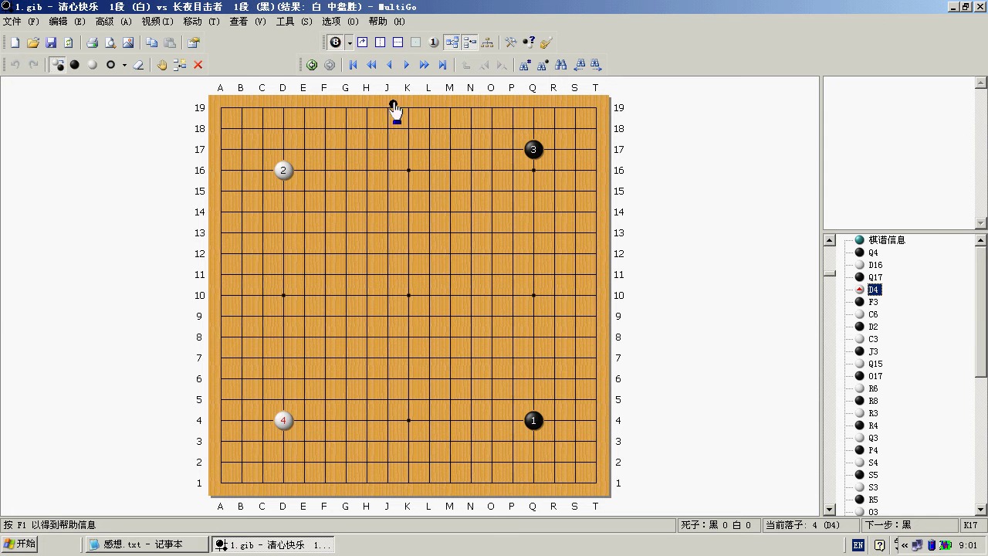
# Step: Return to the start of the game and replay it up to Black's fifth move at F3
pyautogui.click(353, 63)
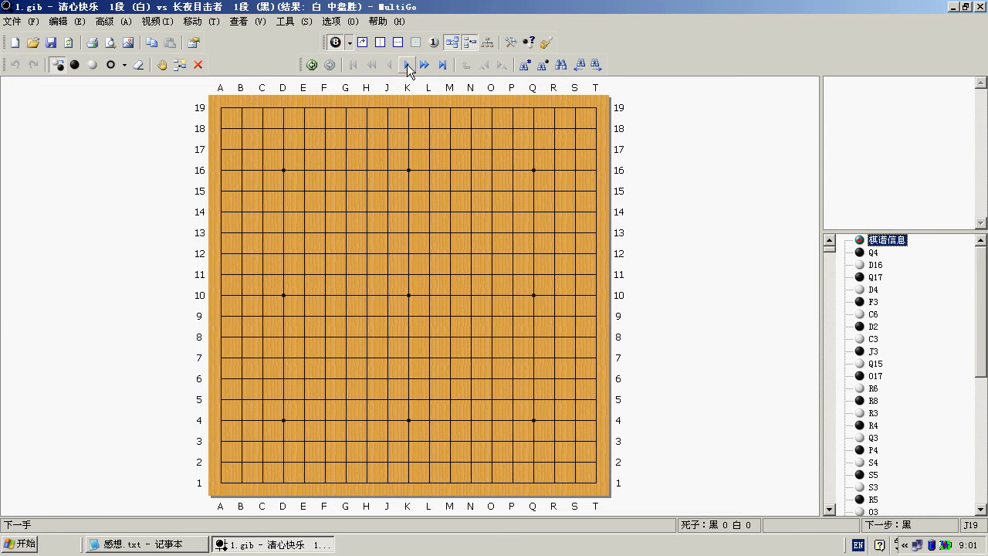
pyautogui.click(407, 64)
pyautogui.click(407, 64)
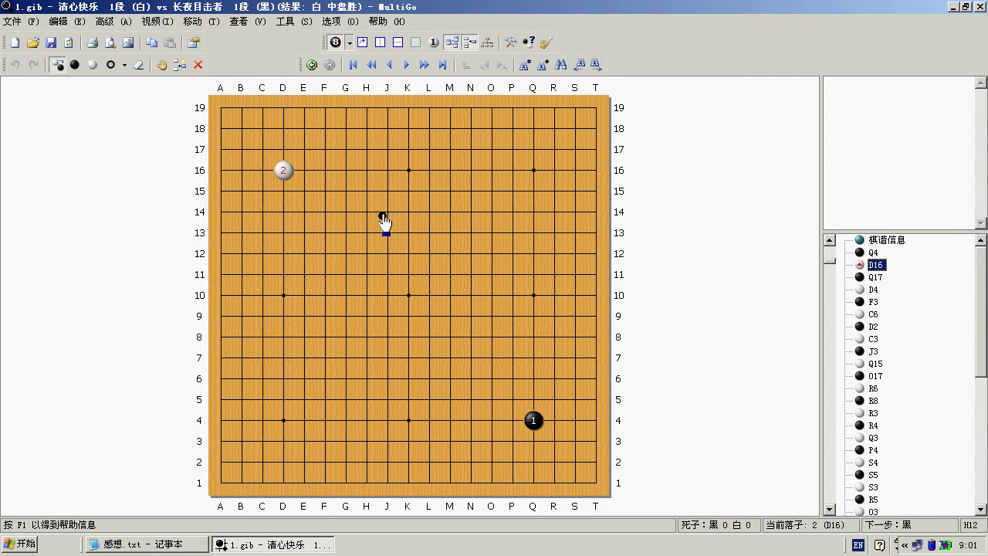
pyautogui.click(405, 66)
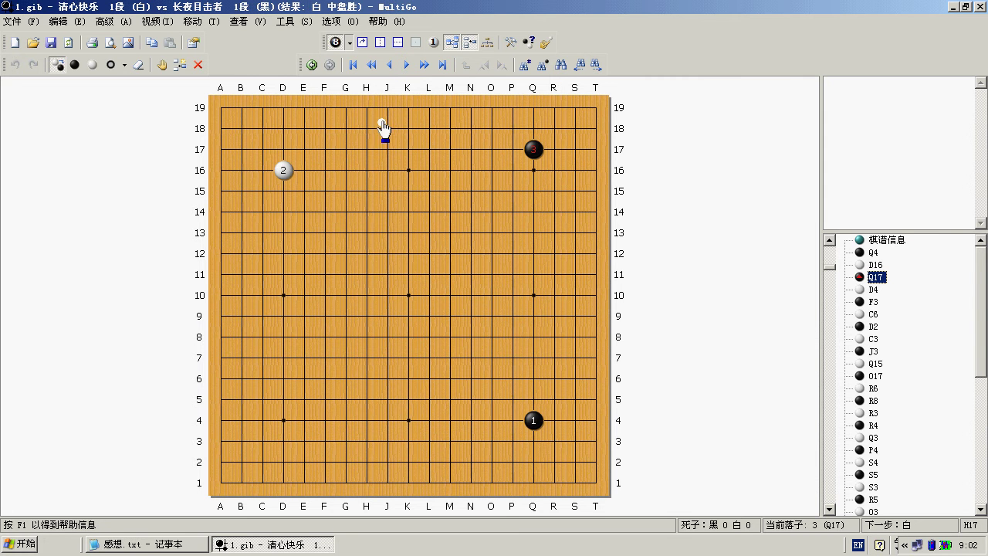
pyautogui.click(408, 66)
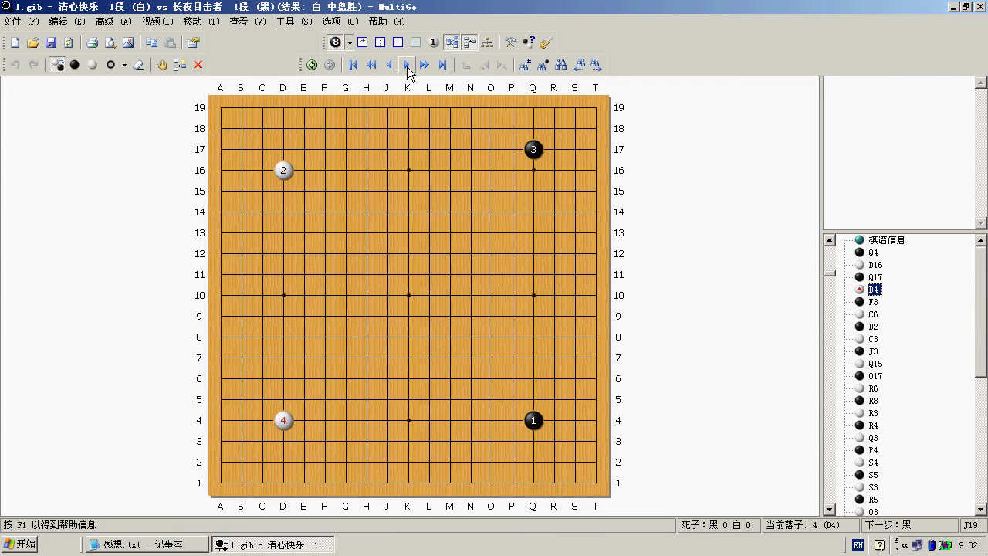
pyautogui.click(406, 66)
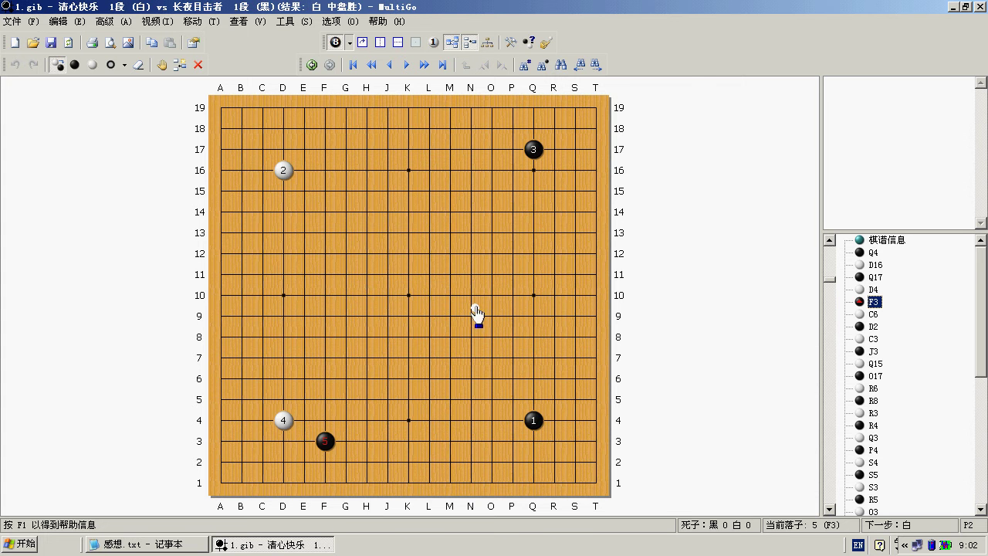
# Step: Add a variation after White's D4 with Black F17, White C14 and Black K16, plus Black J16 as an alternative to K16
pyautogui.click(389, 65)
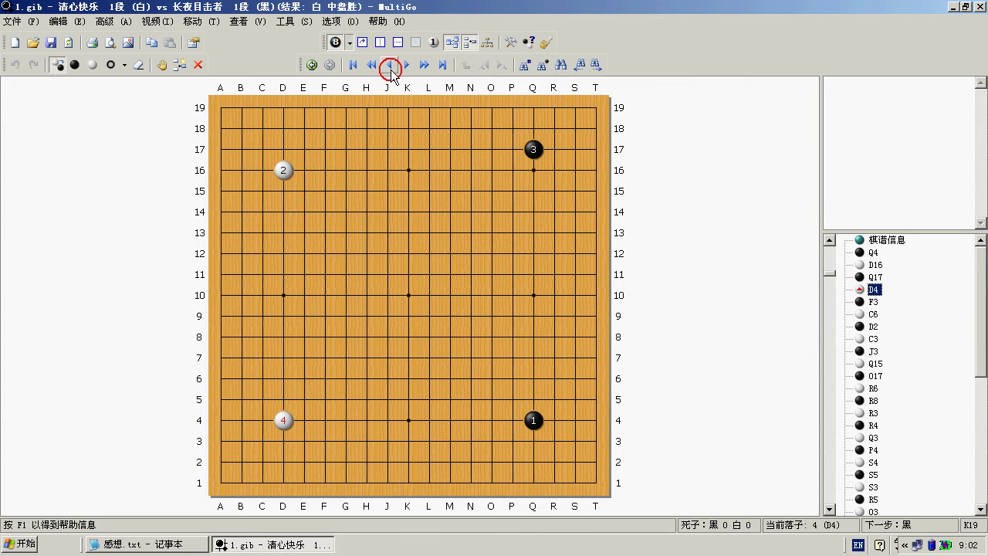
pyautogui.click(327, 150)
pyautogui.click(263, 212)
pyautogui.click(411, 171)
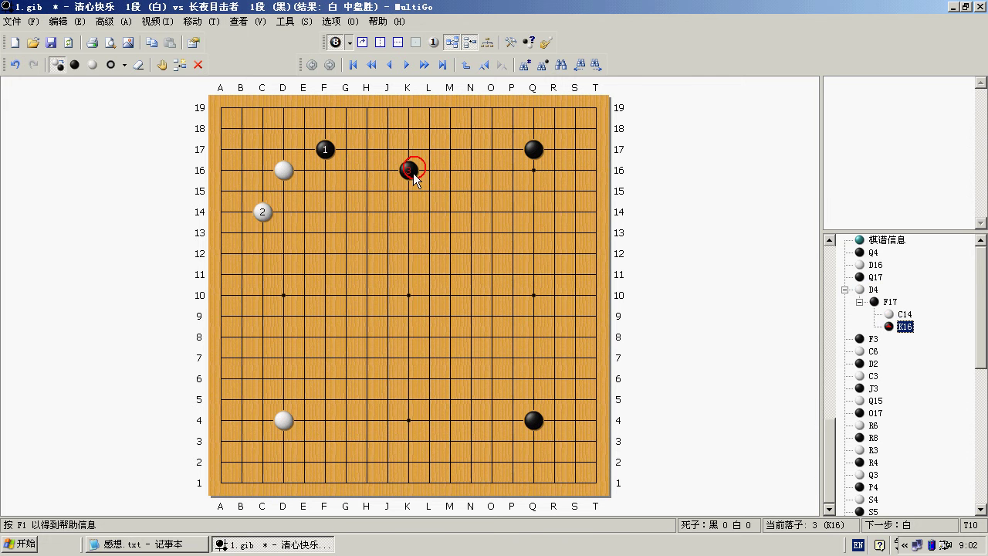
pyautogui.click(390, 66)
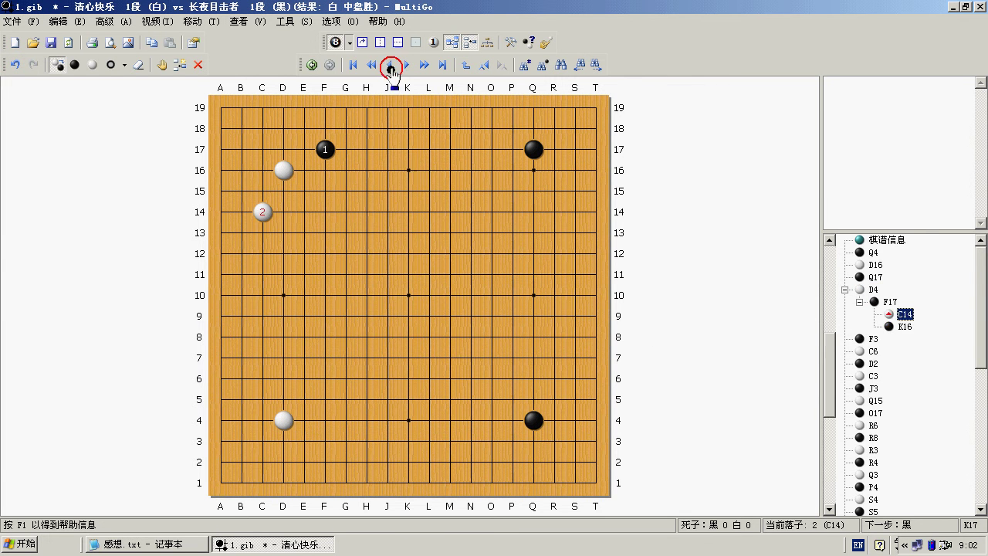
pyautogui.click(387, 169)
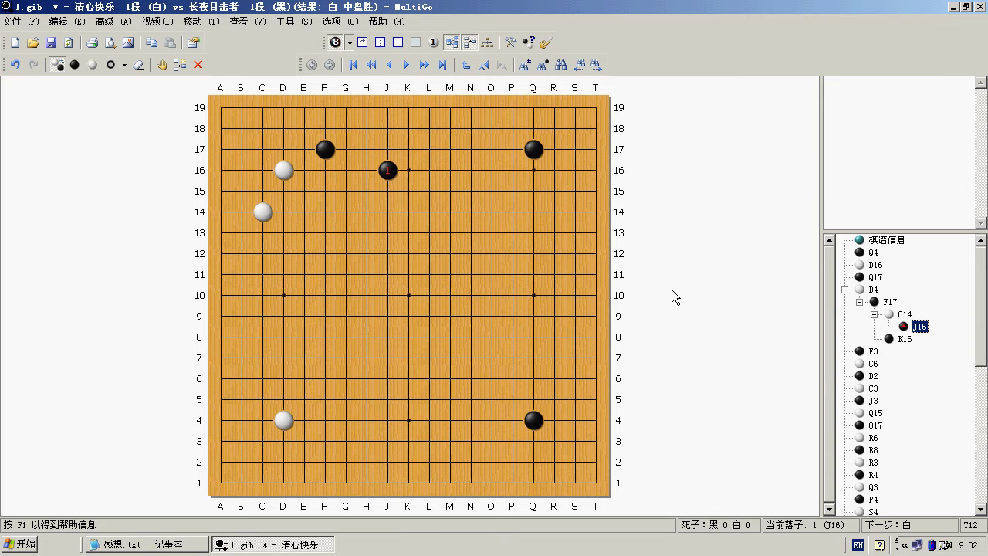